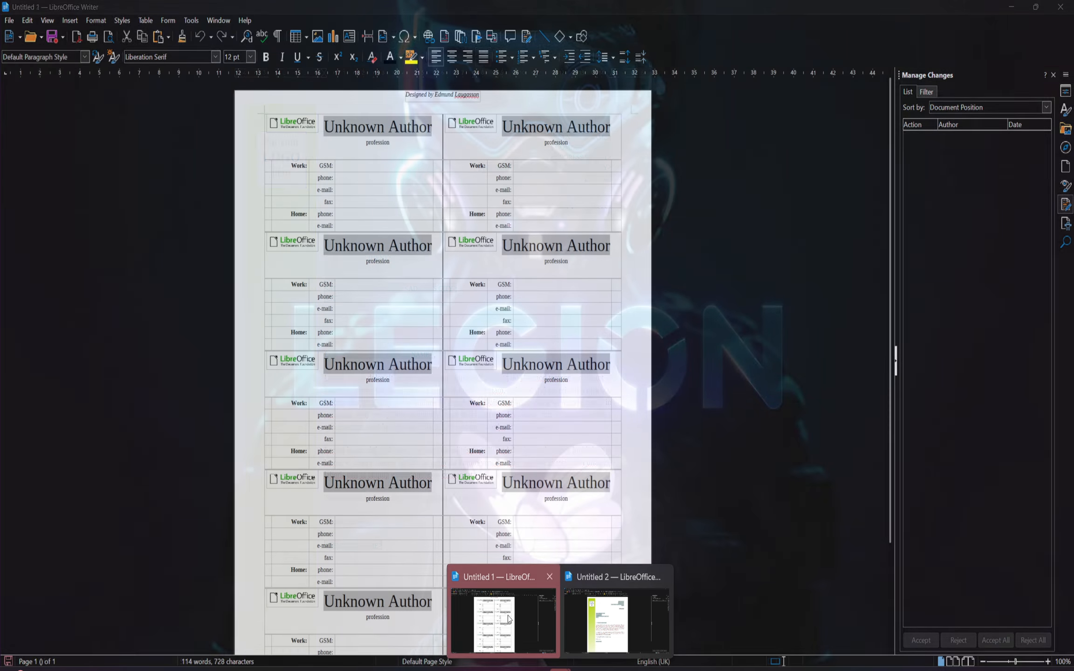
- Switch to the Untitled 2 letter document
click(567, 622)
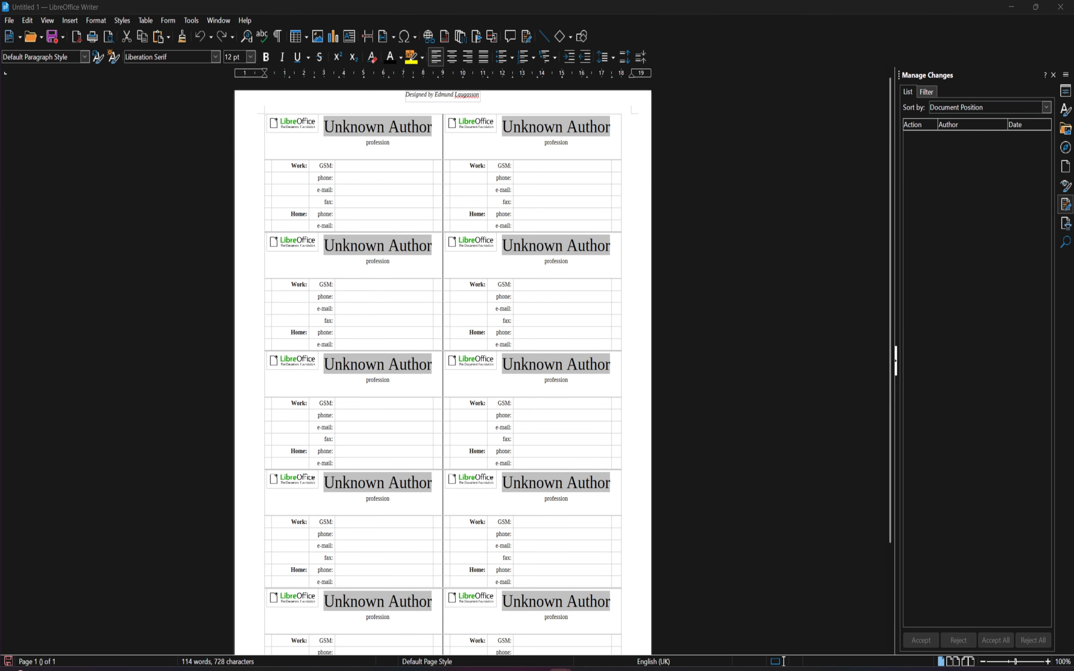
mouse_move(561, 670)
click(602, 633)
- Set the first page's style to A5 paper in landscape orientation and apply it
click(95, 20)
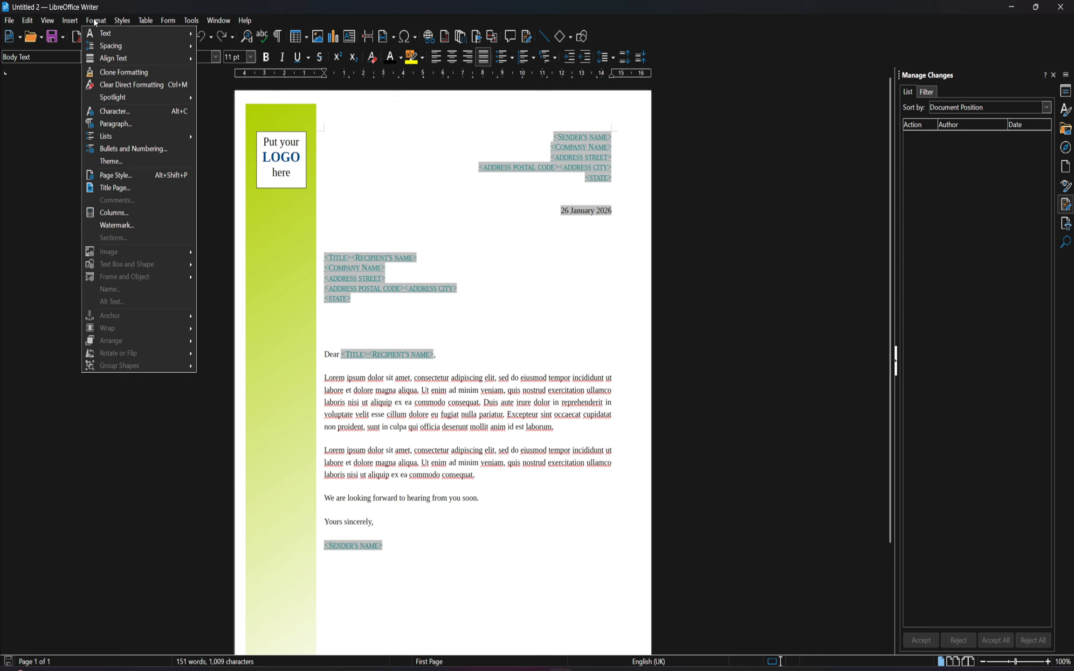
click(136, 180)
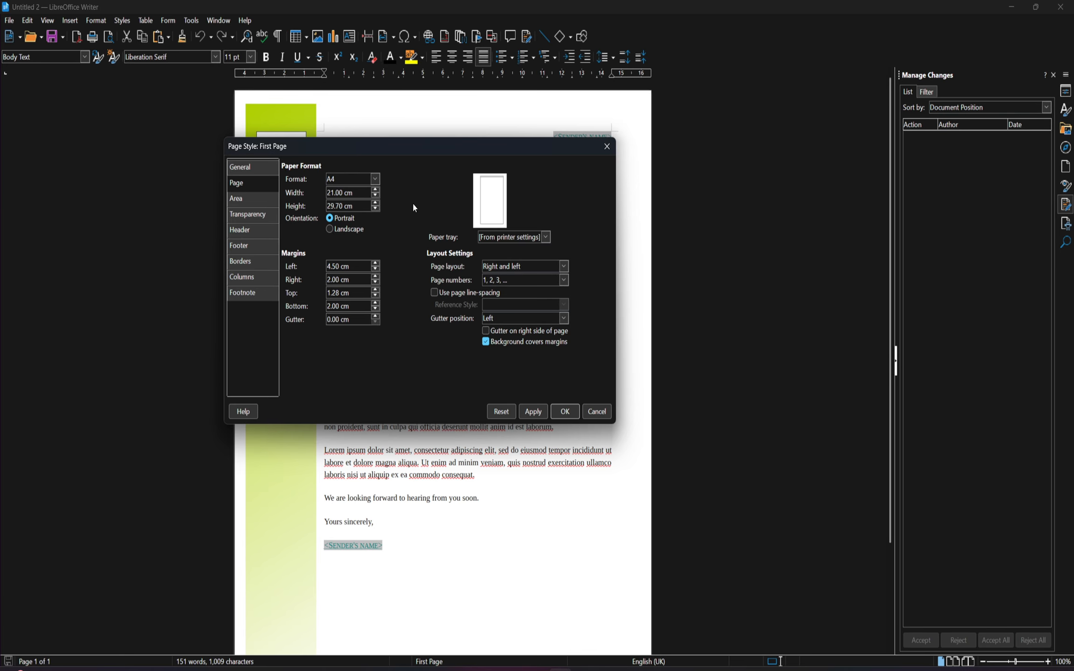
click(378, 180)
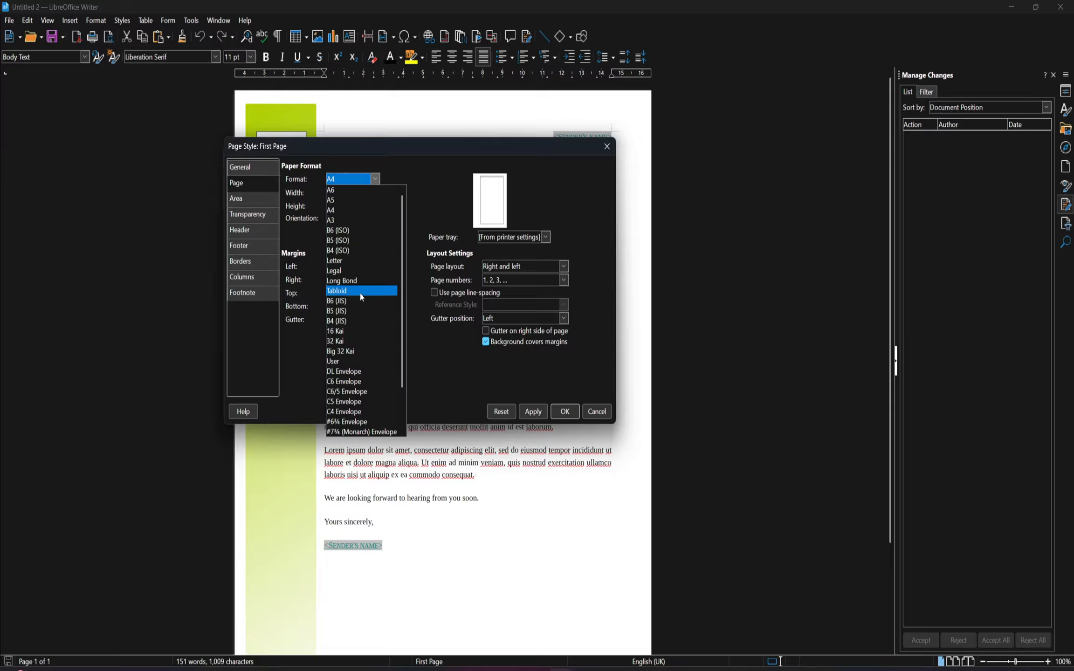
scroll(358, 317, down, 1)
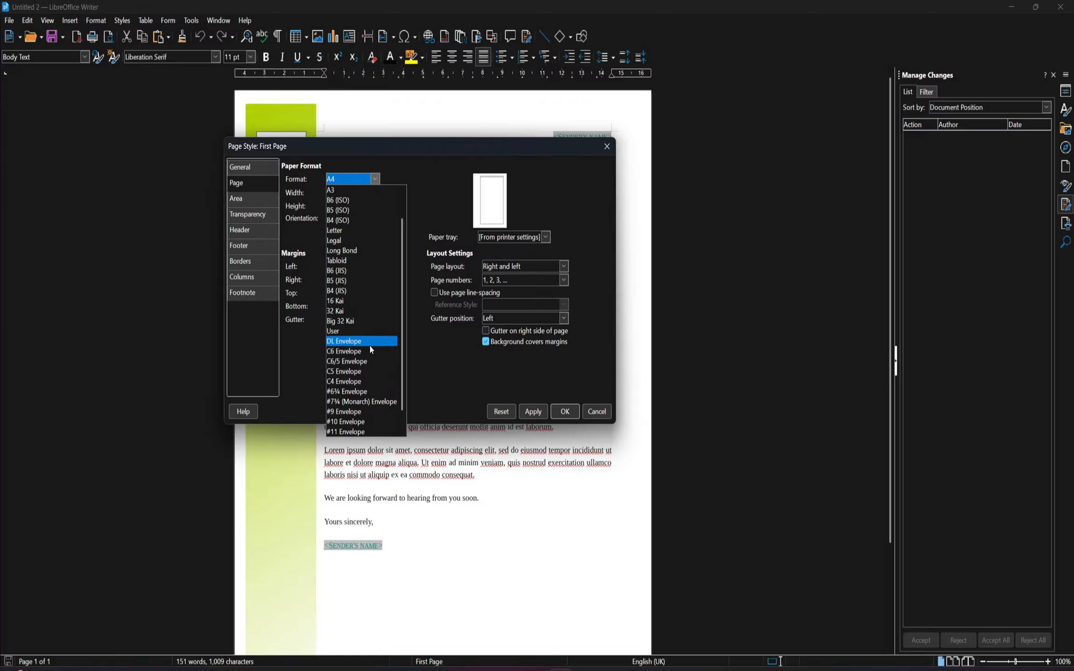
scroll(371, 350, down, 1)
scroll(358, 356, up, 2)
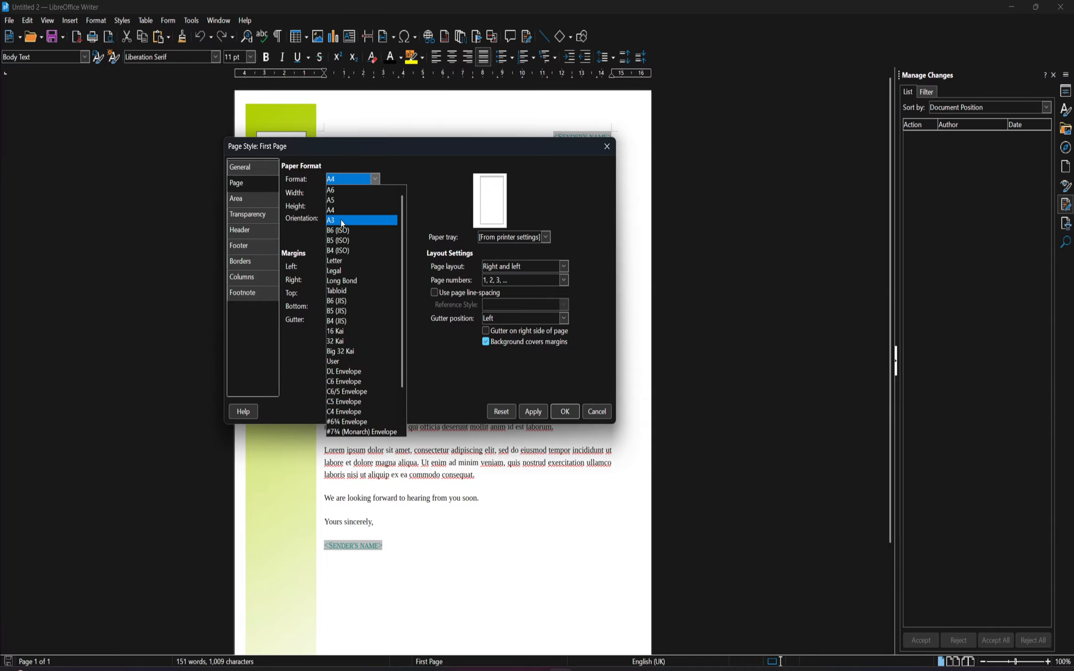
click(340, 200)
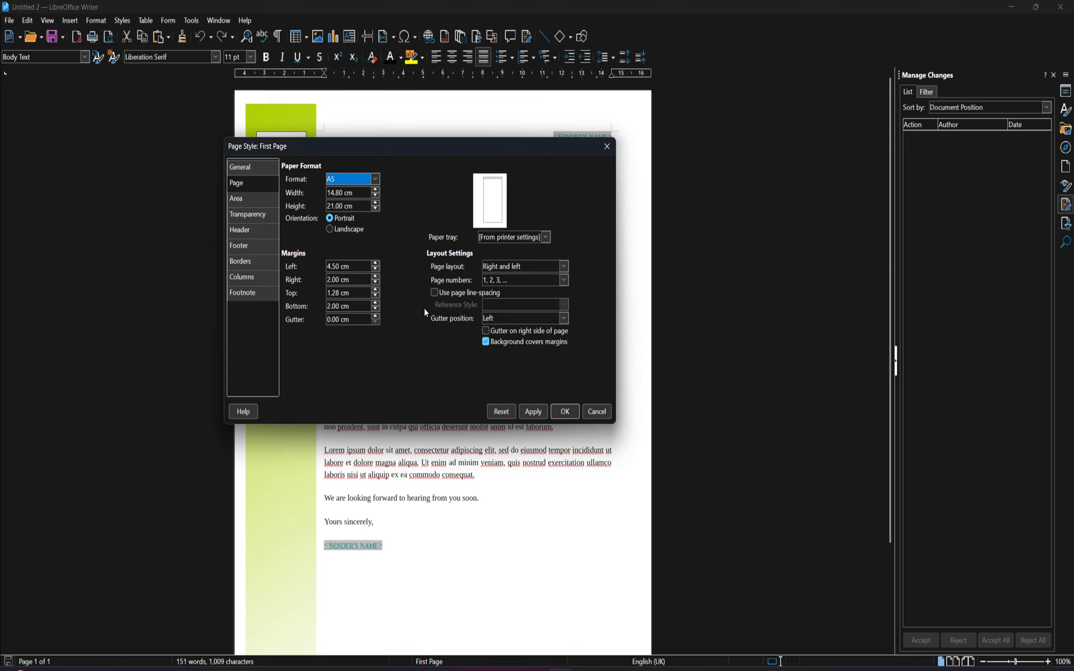
click(334, 232)
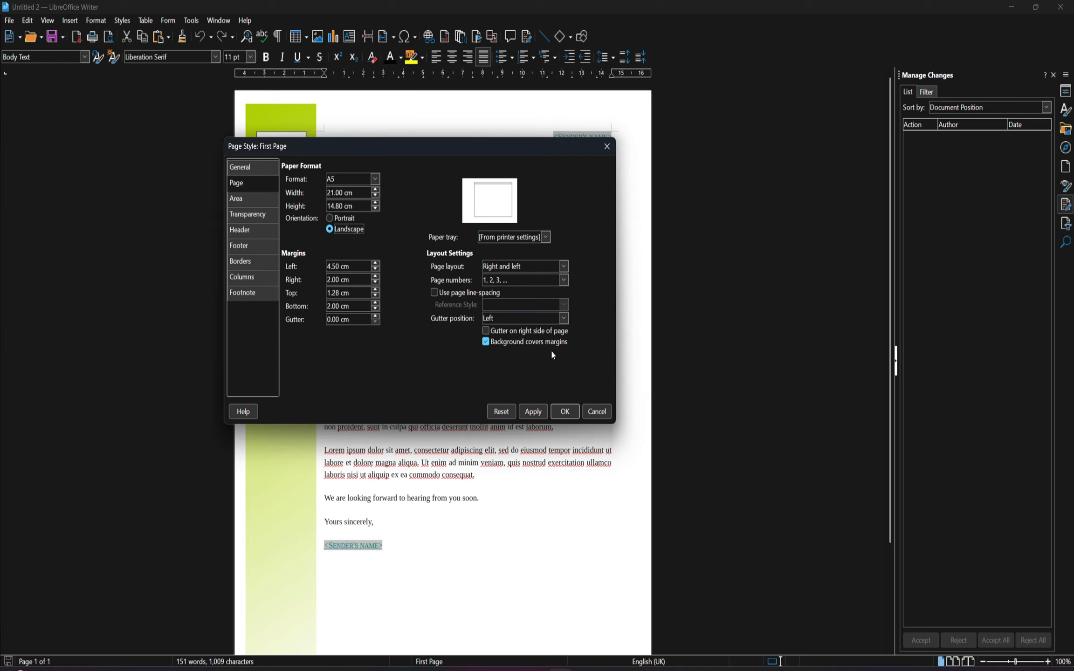
click(532, 412)
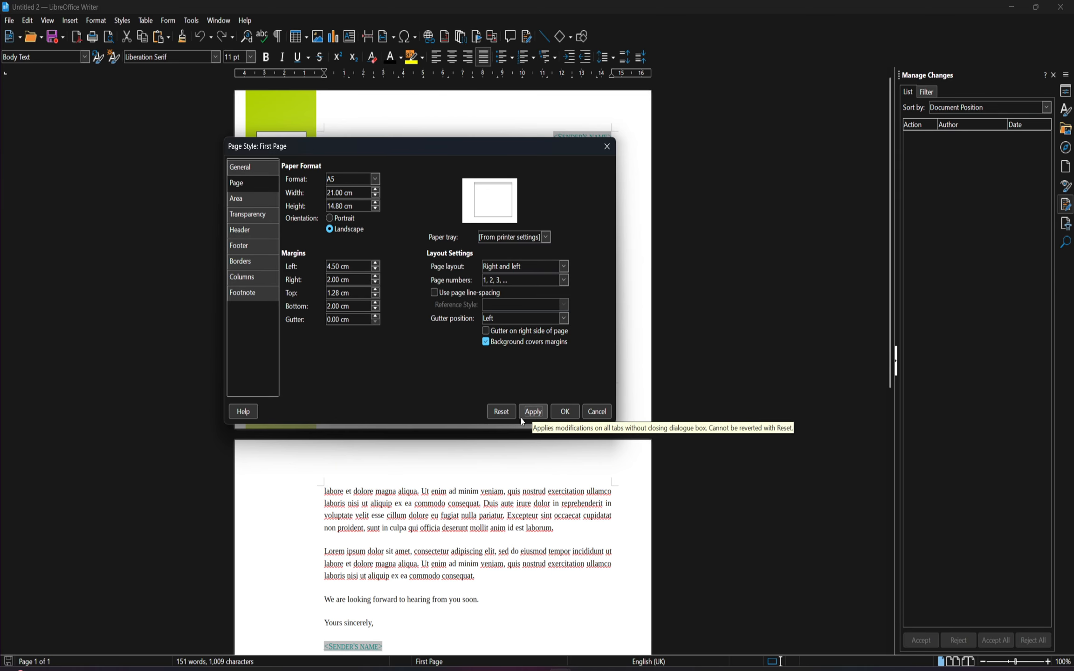
click(564, 412)
- Set the second page's Default Page Style to 16 Kai paper in landscape orientation and apply it
scroll(614, 428, down, 10)
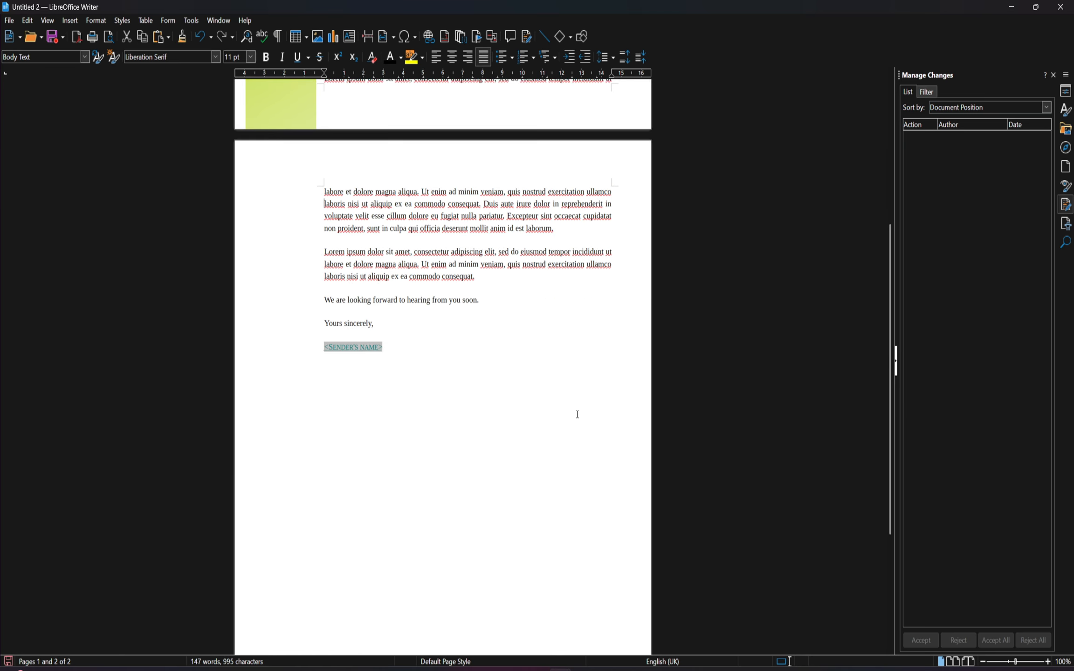
scroll(570, 413, up, 6)
scroll(571, 413, up, 5)
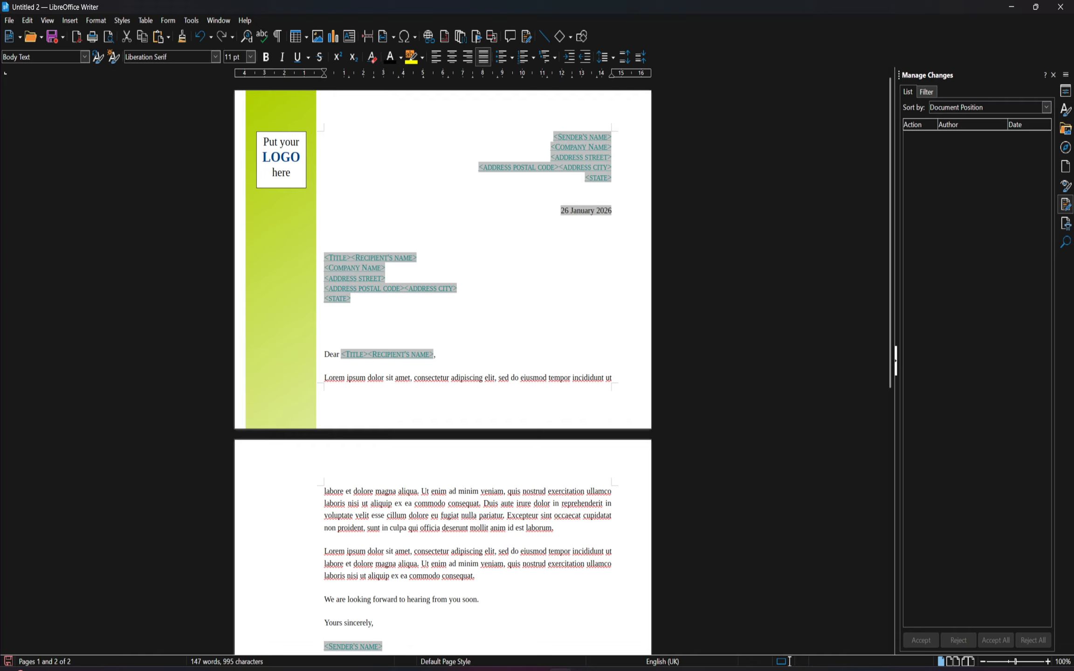
scroll(269, 455, down, 12)
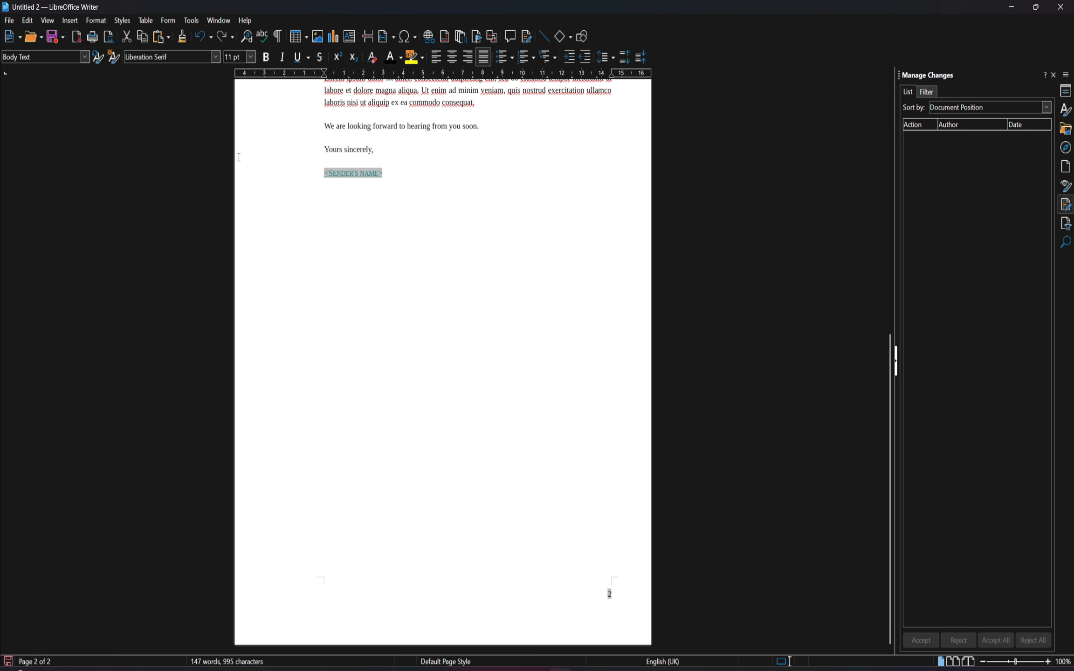
scroll(298, 359, up, 8)
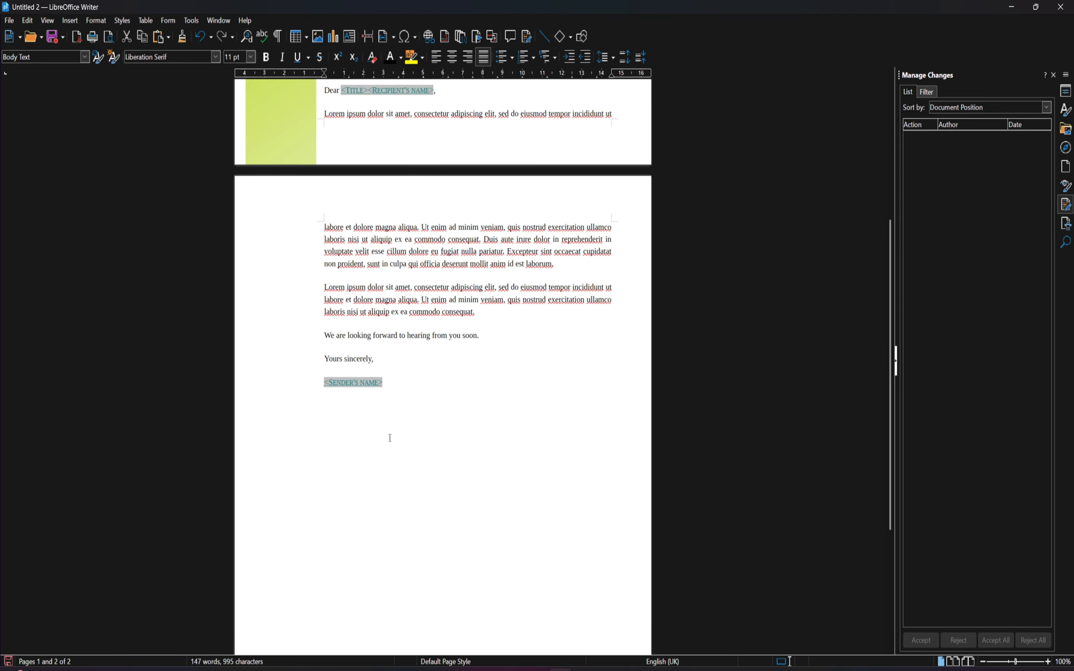
click(96, 20)
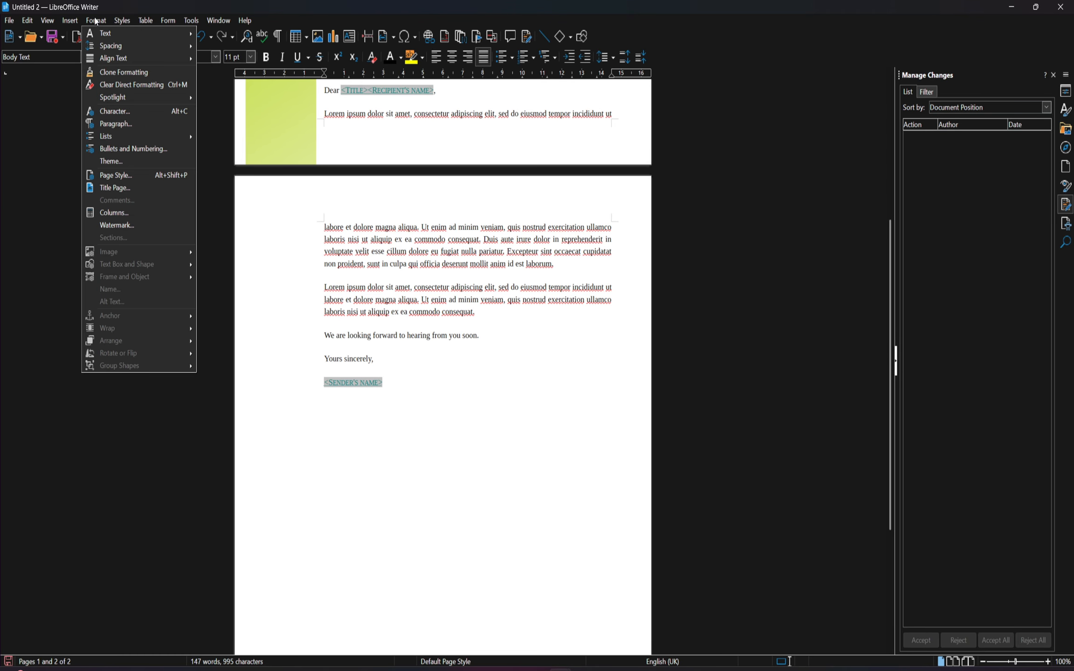
click(146, 175)
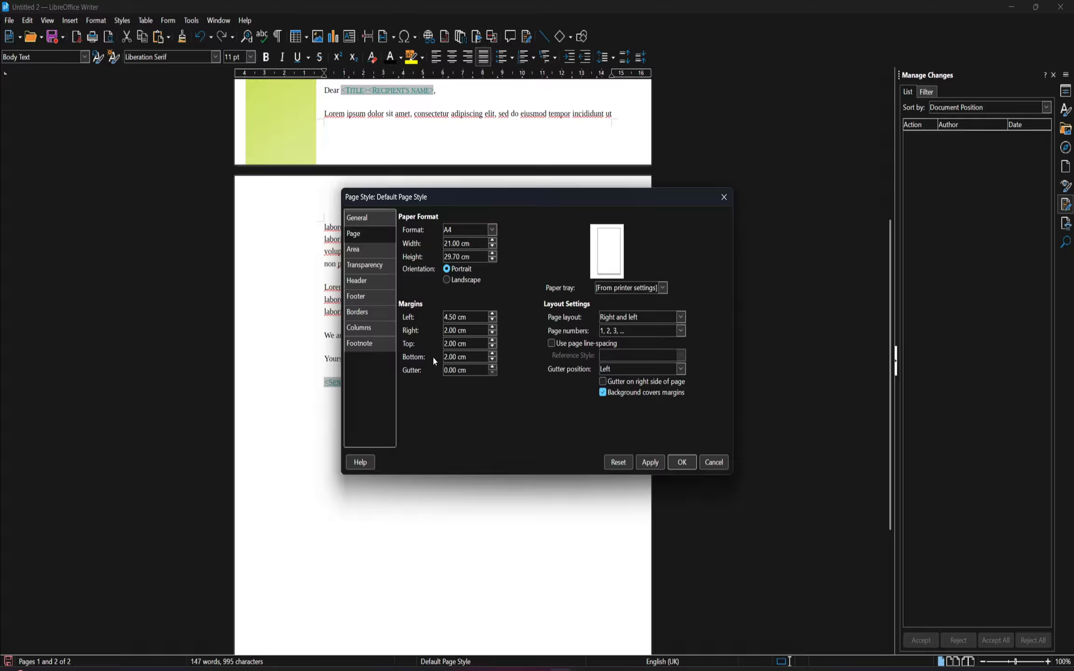
click(491, 230)
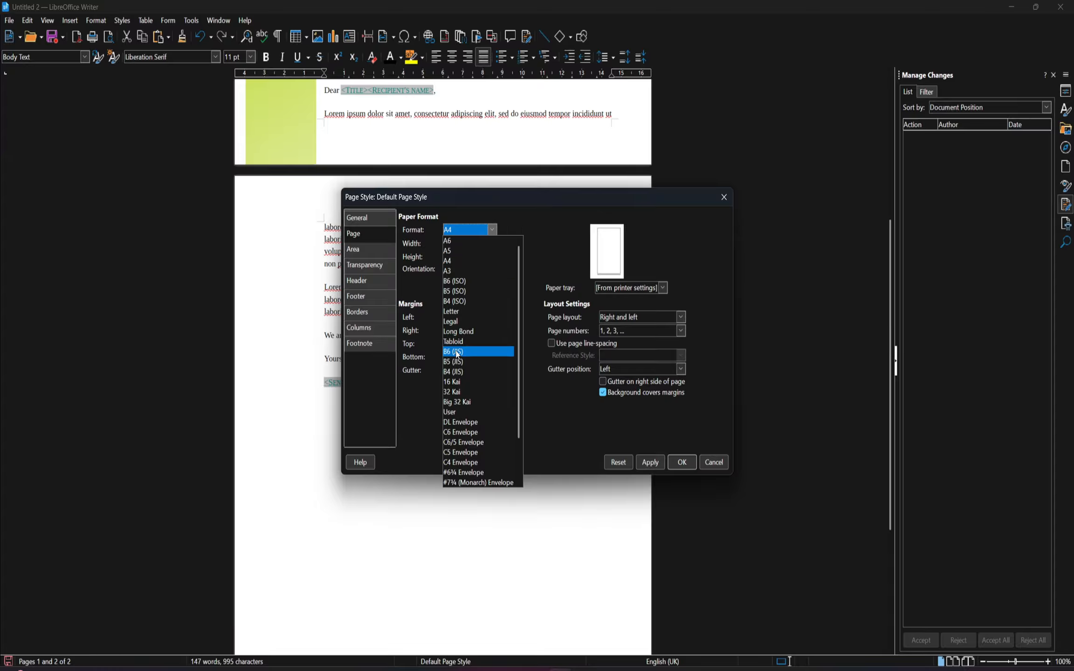
click(474, 380)
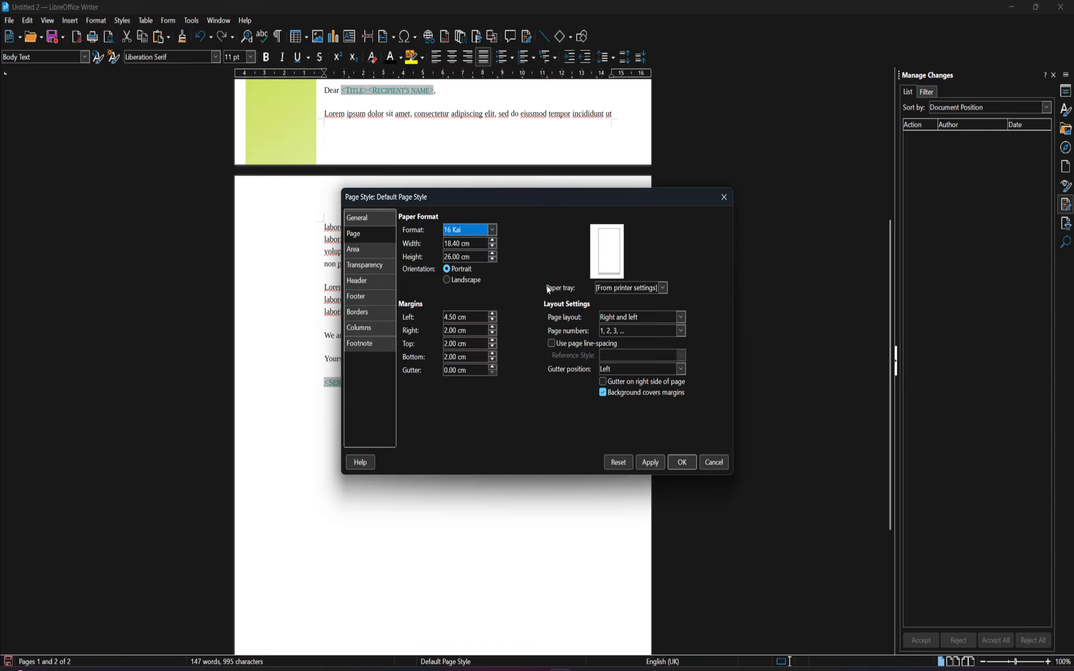
click(447, 280)
click(651, 463)
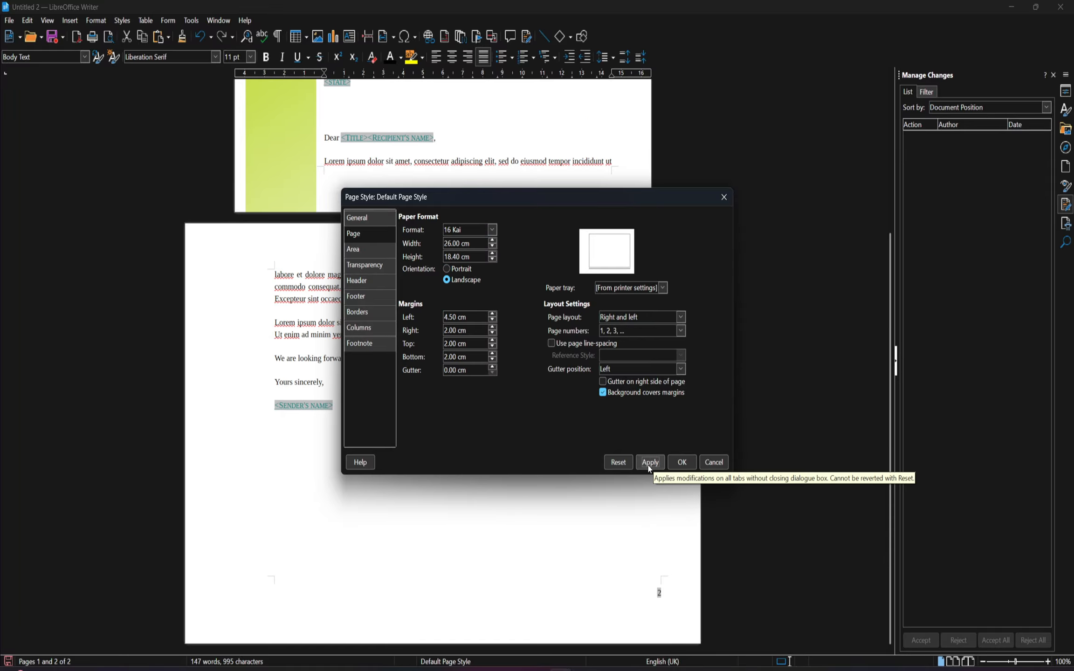
click(682, 463)
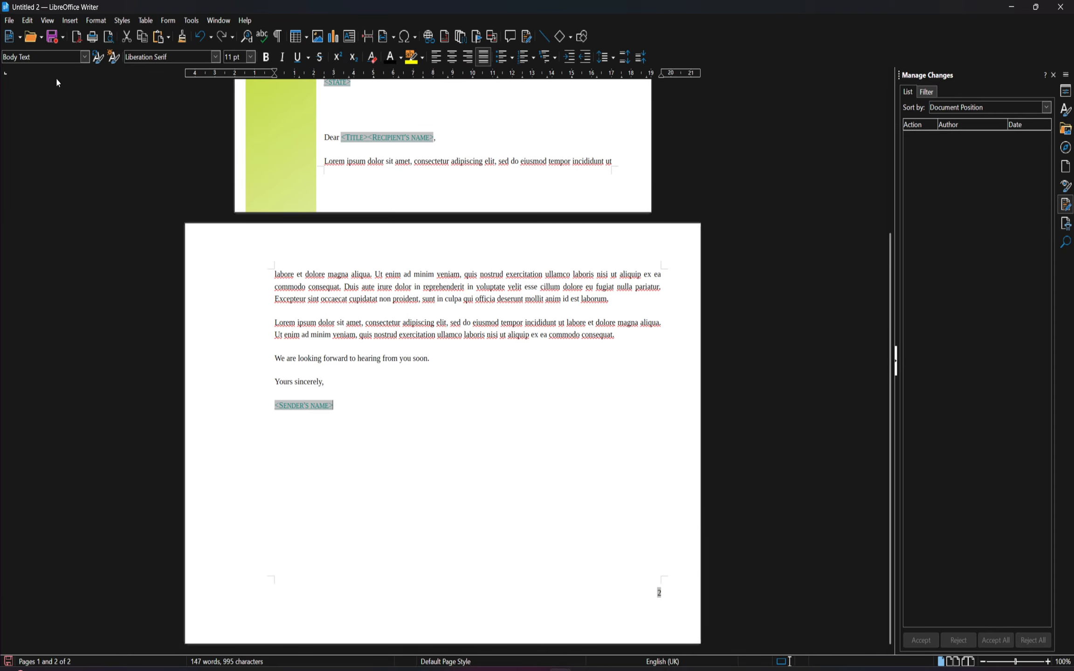
- Save the letter as a template named Test in the My Templates category
click(11, 21)
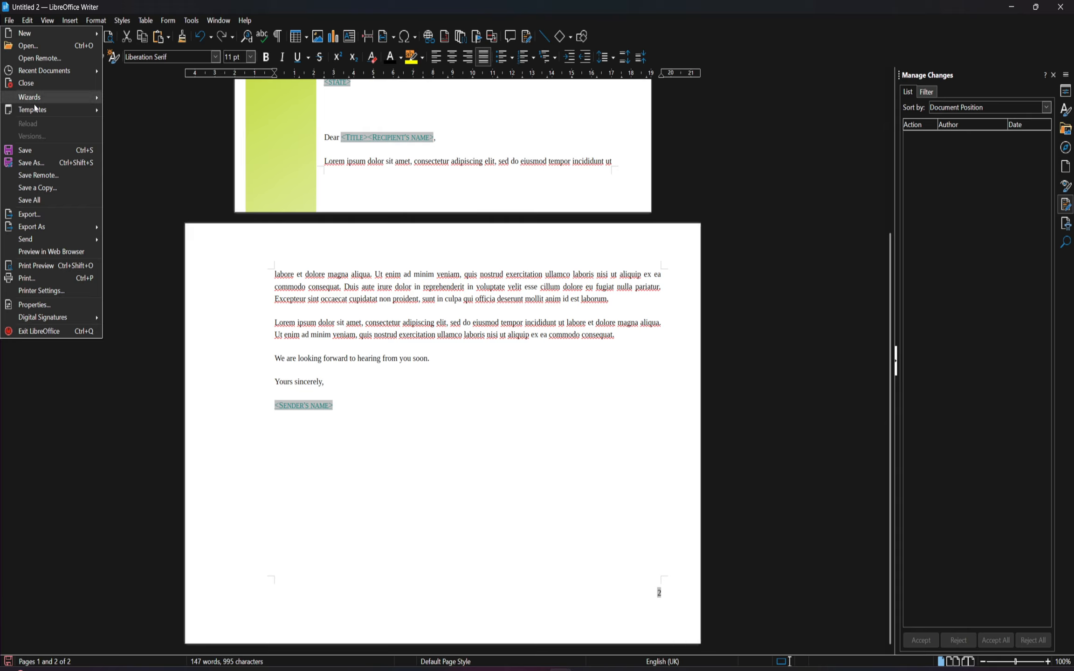
mouse_move(78, 115)
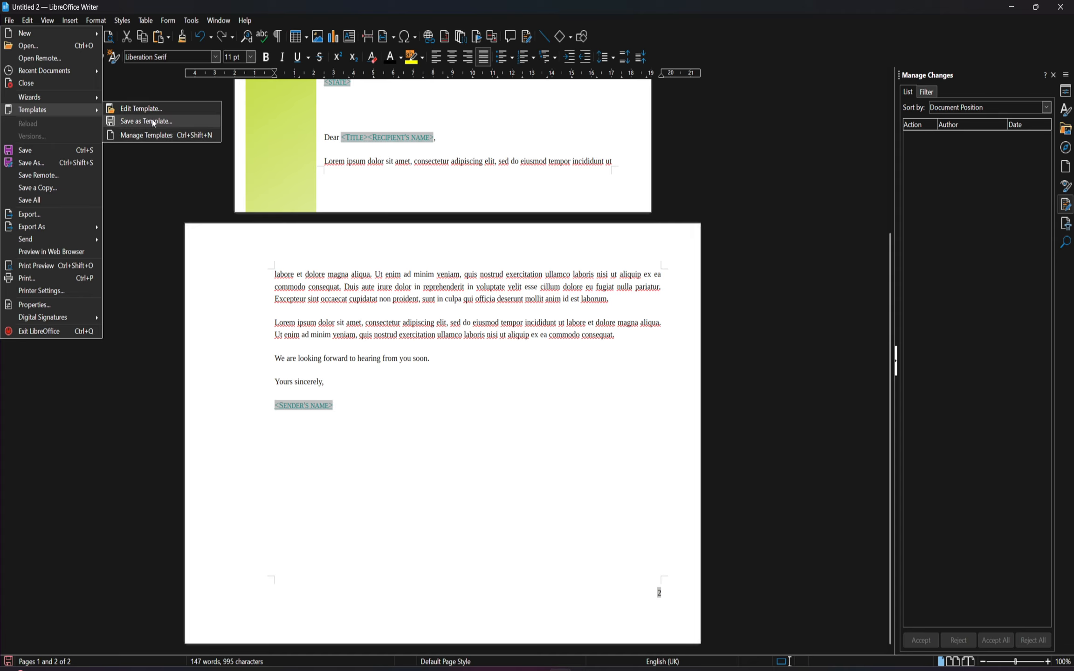
click(180, 123)
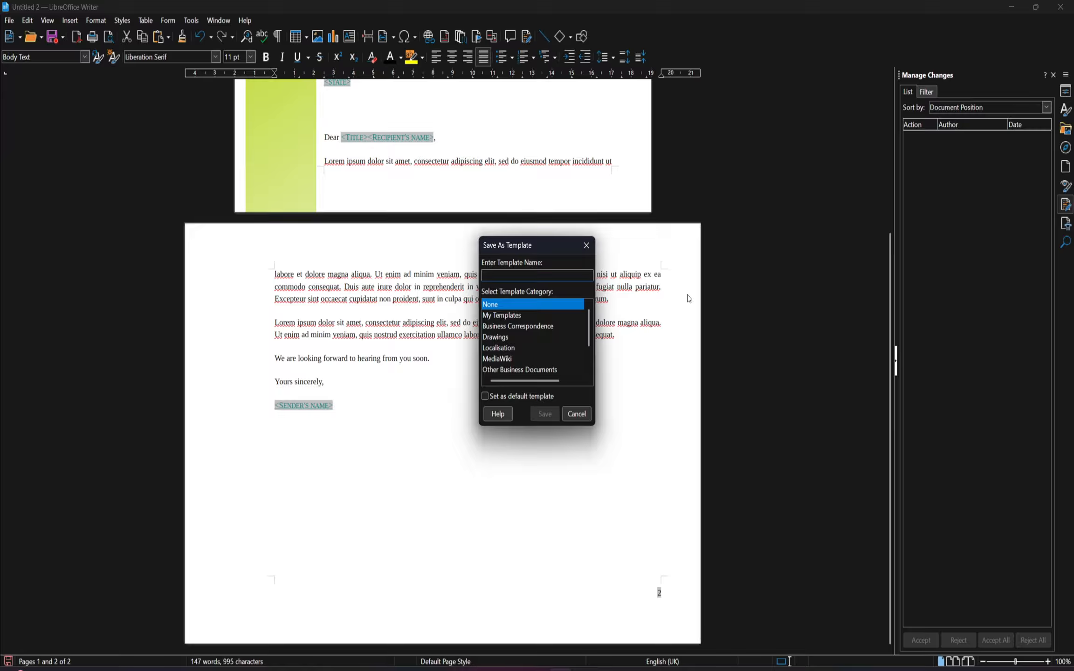
text(est)
scroll(562, 338, down, 2)
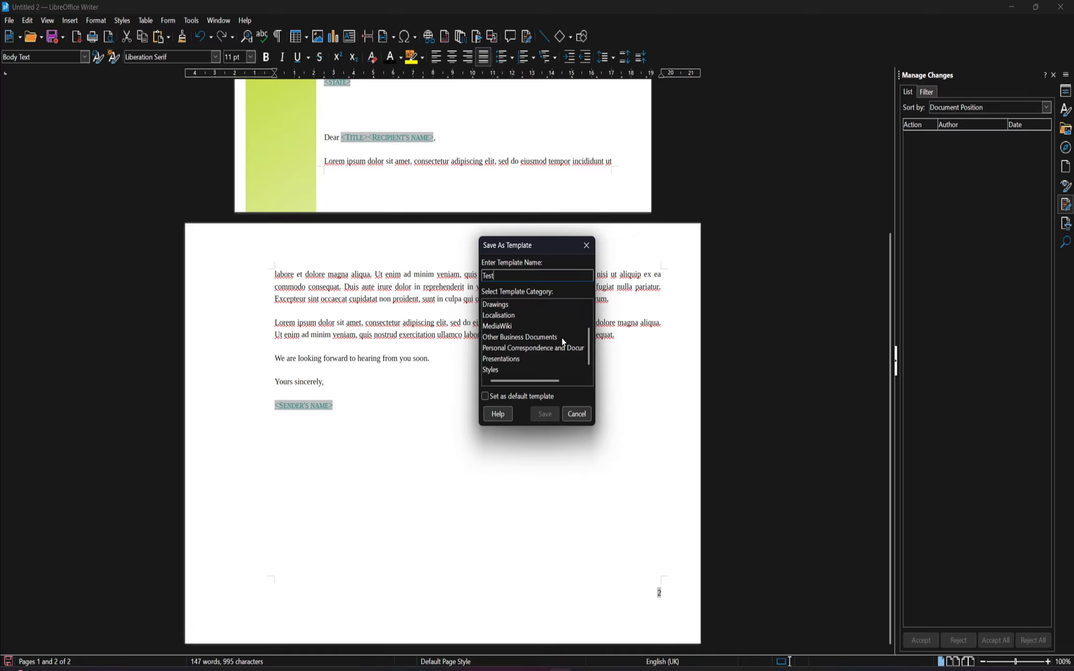
scroll(562, 338, up, 2)
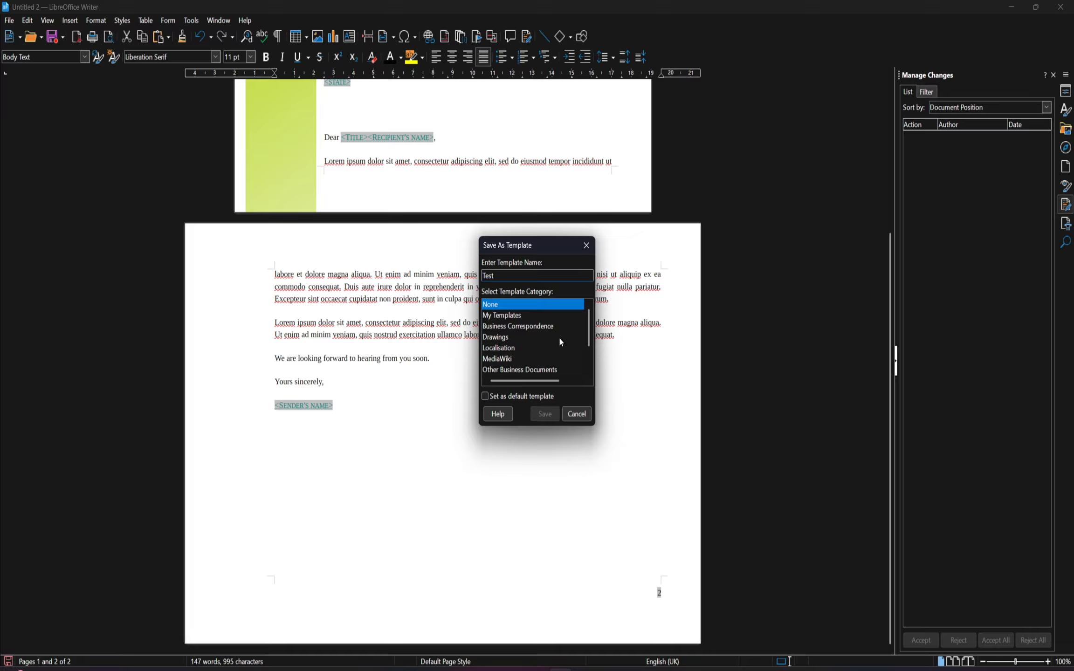
click(506, 317)
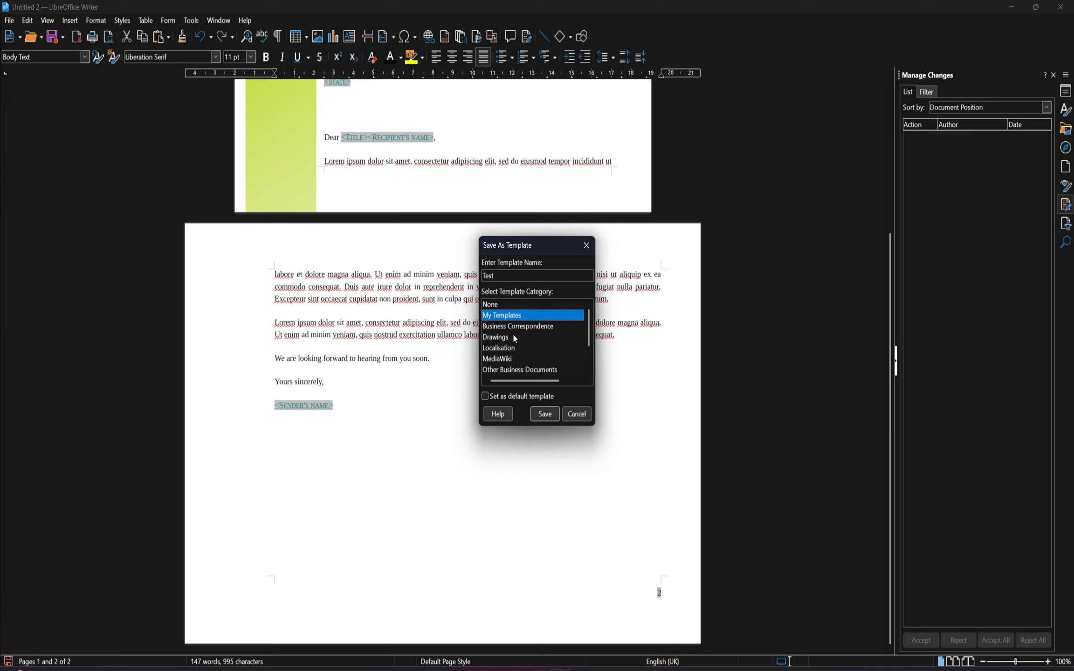
click(545, 415)
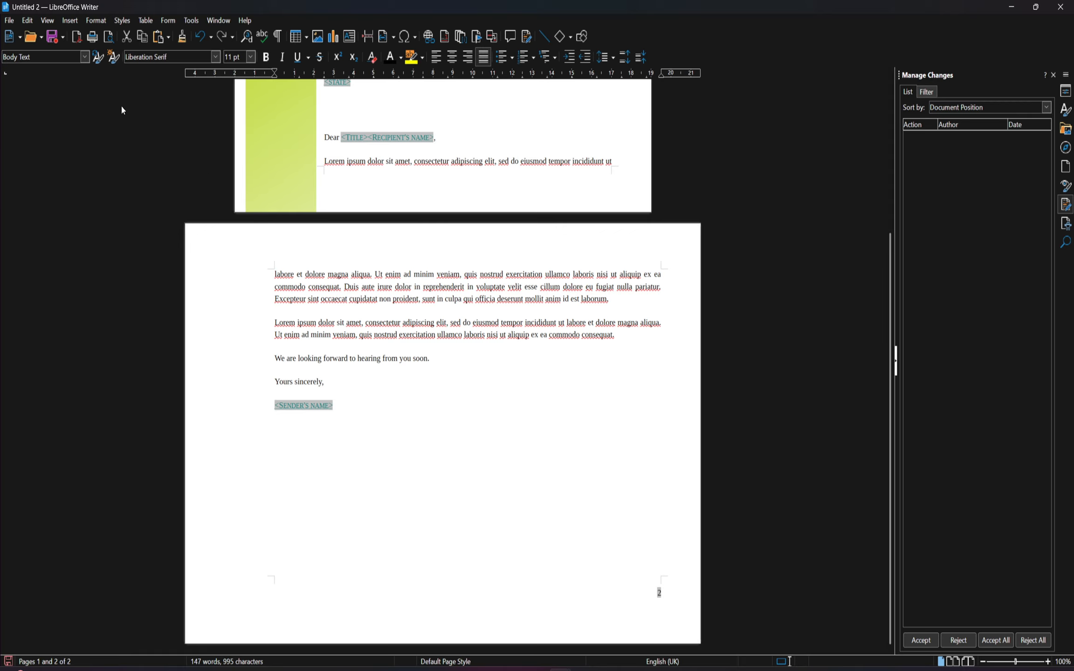
- Look up the Test template in the template manager, then close the manager
click(10, 20)
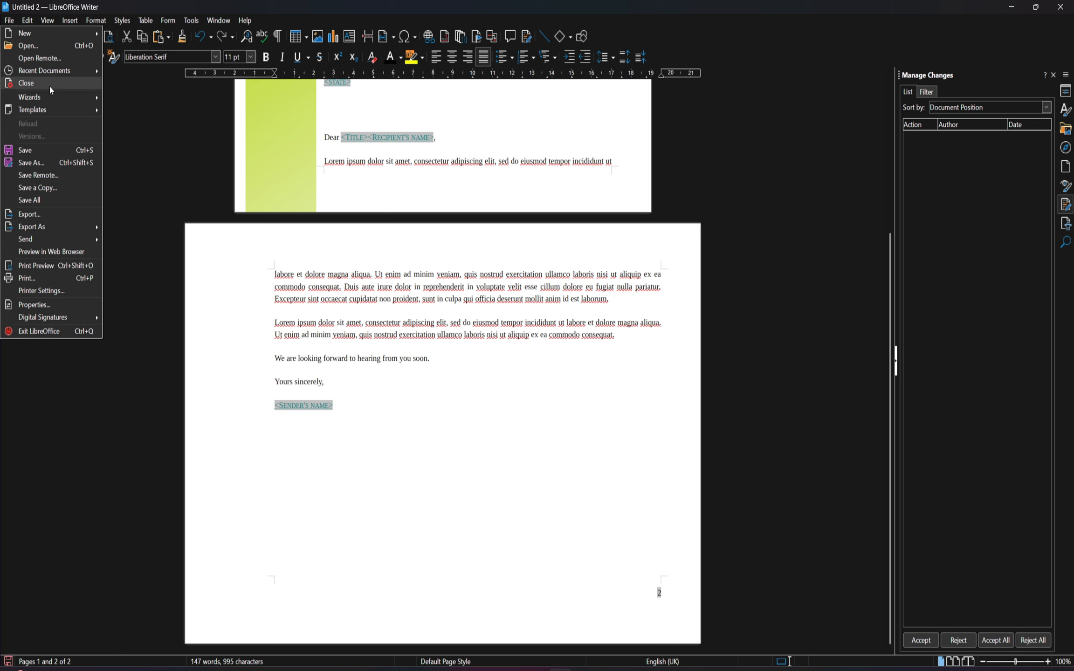
mouse_move(70, 113)
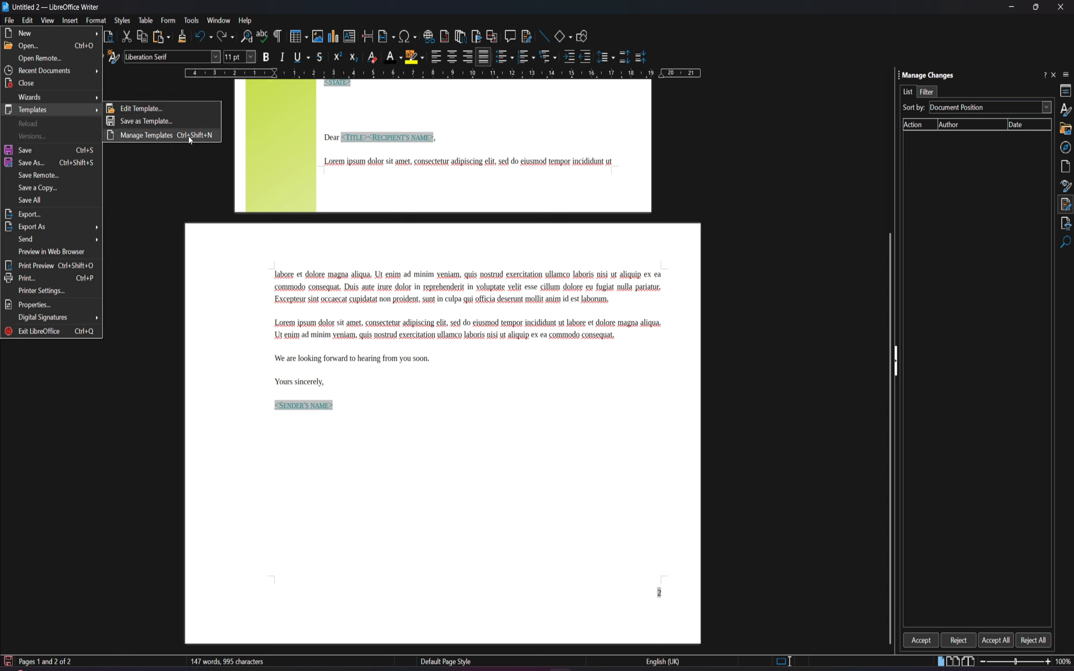
click(169, 136)
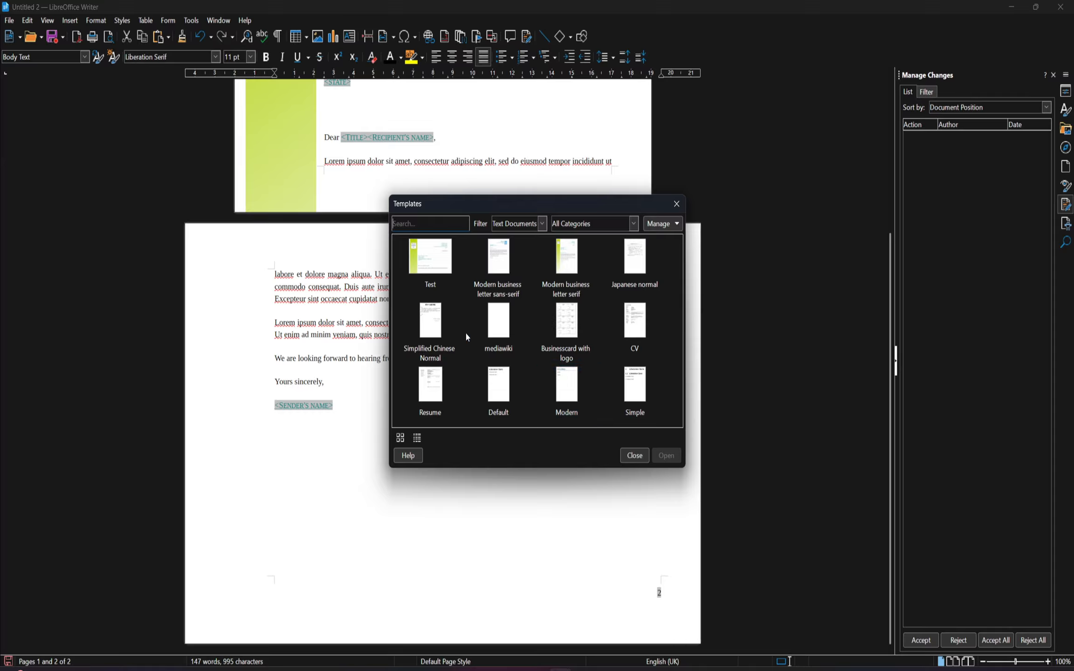
click(427, 256)
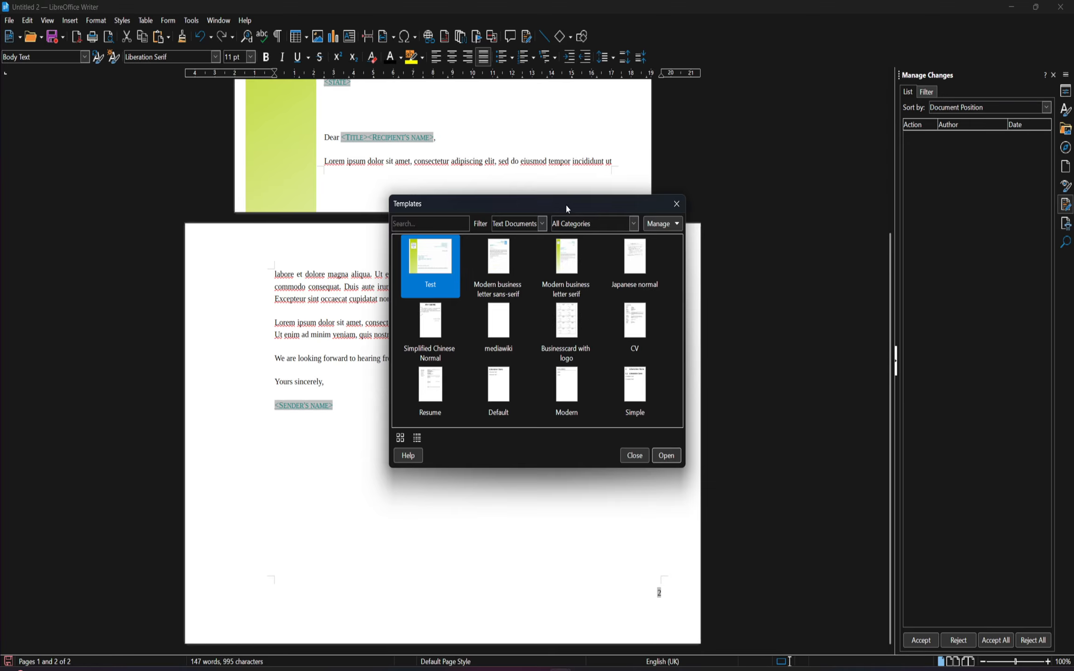
drag(566, 204, 508, 235)
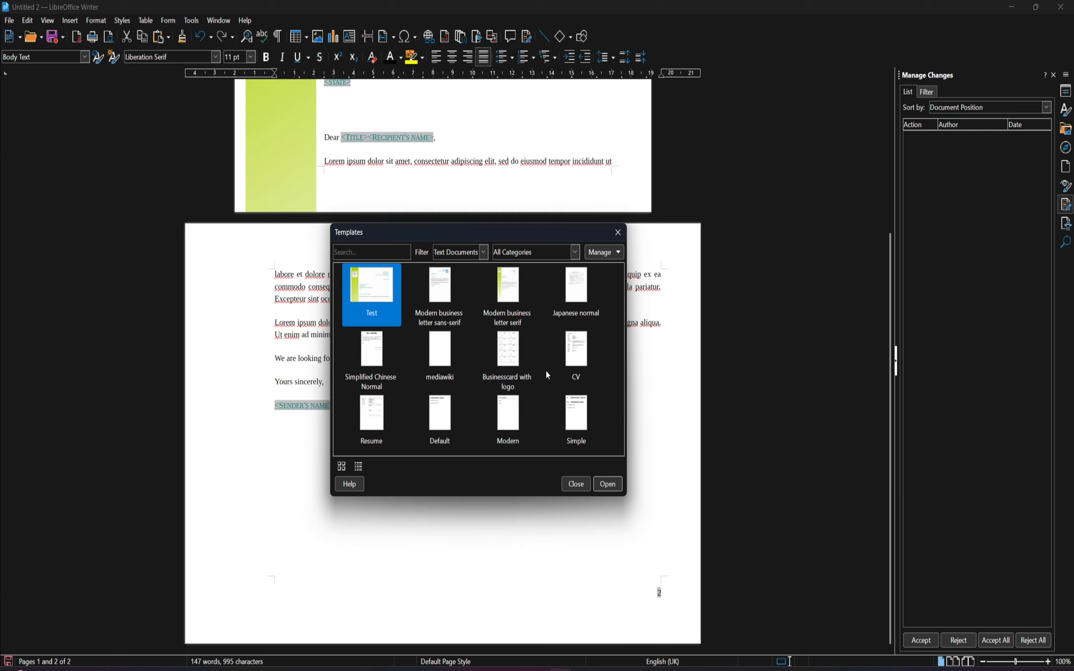
click(577, 485)
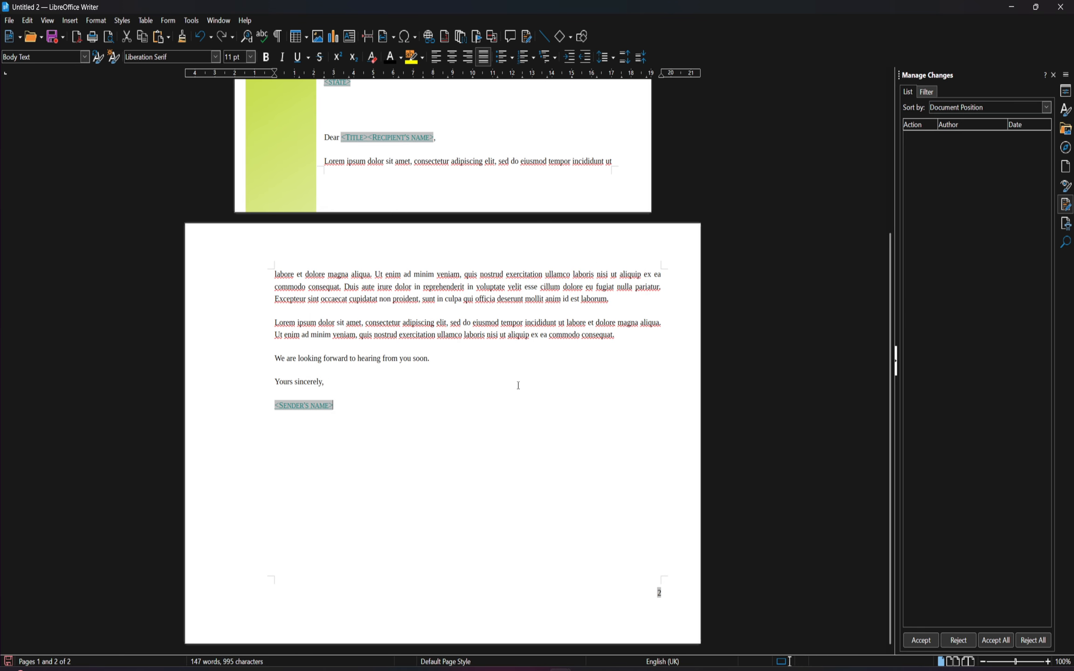